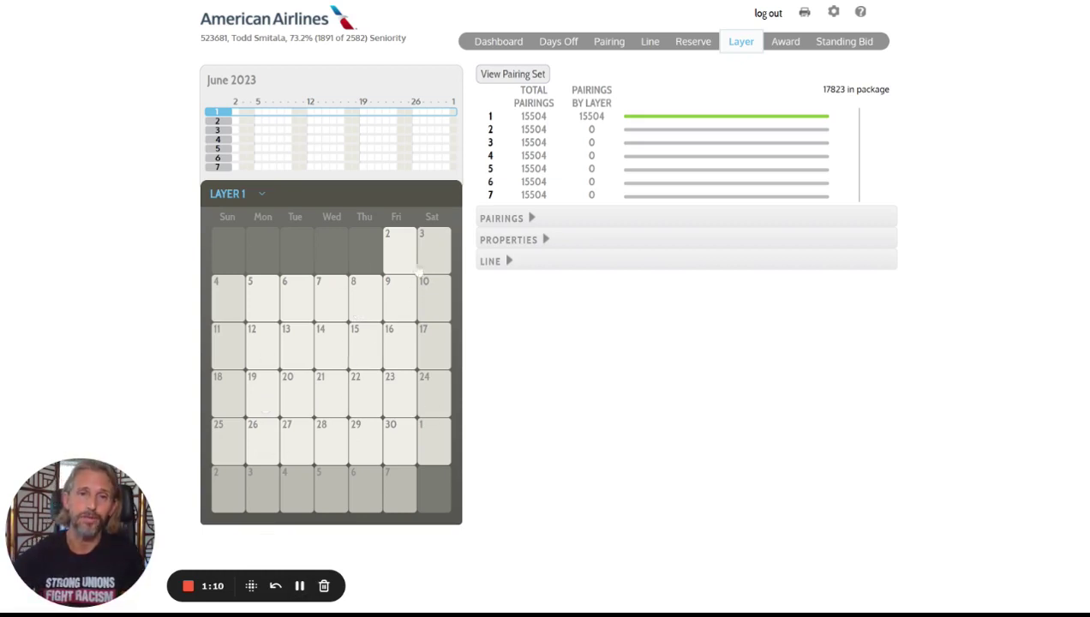
pyautogui.click(611, 41)
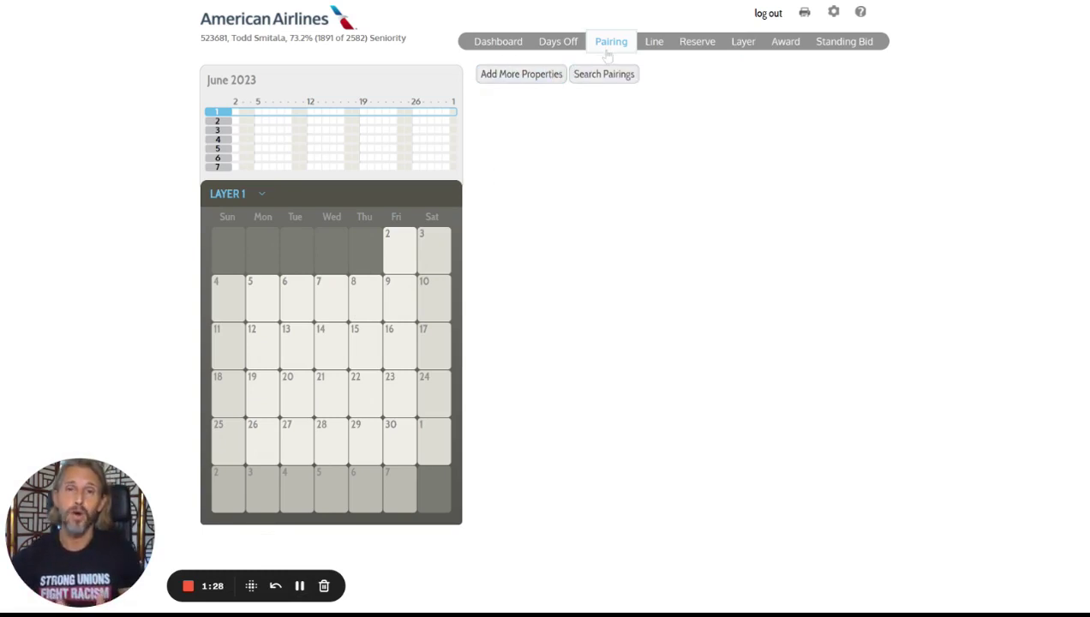
pyautogui.click(654, 43)
pyautogui.click(555, 43)
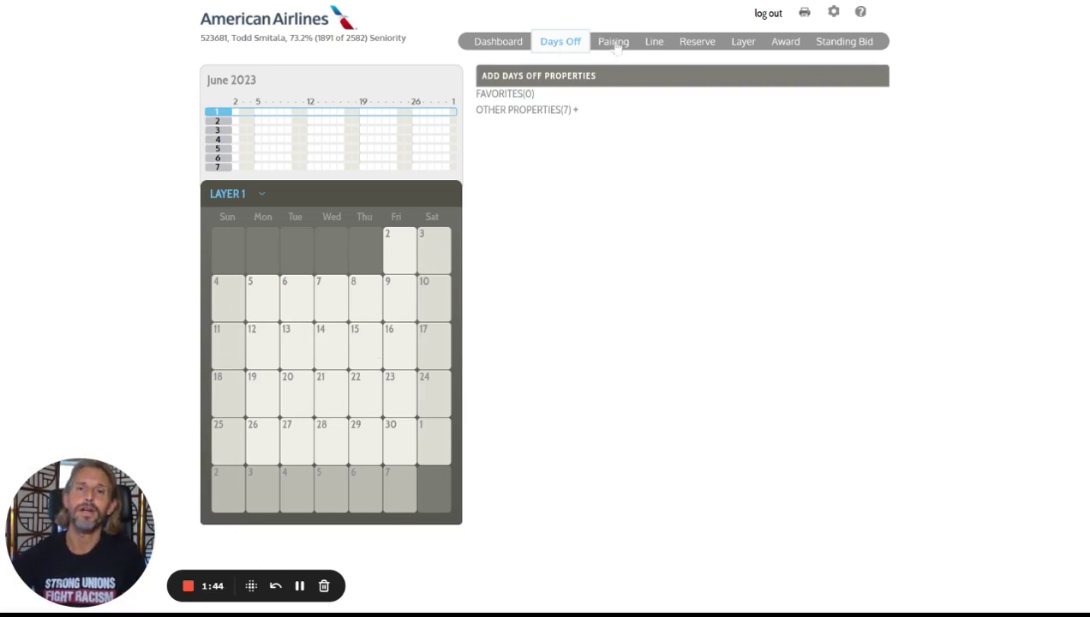
pyautogui.click(614, 45)
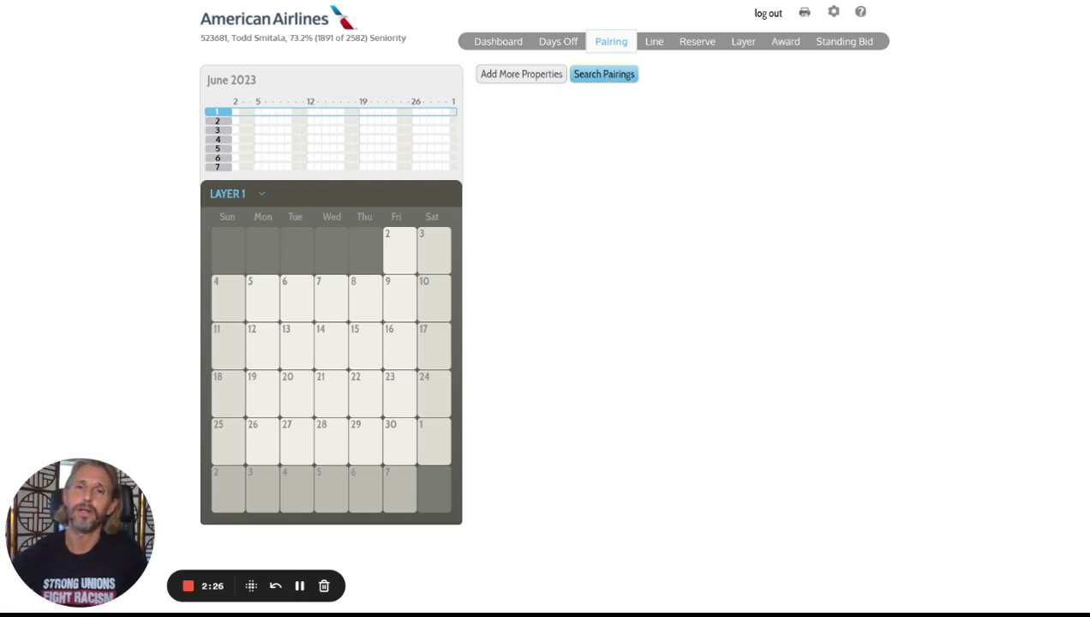
# Filter the pairing search to GRU layovers, narrowing results to pairings M00431 and M00432
pyautogui.click(605, 77)
pyautogui.click(551, 93)
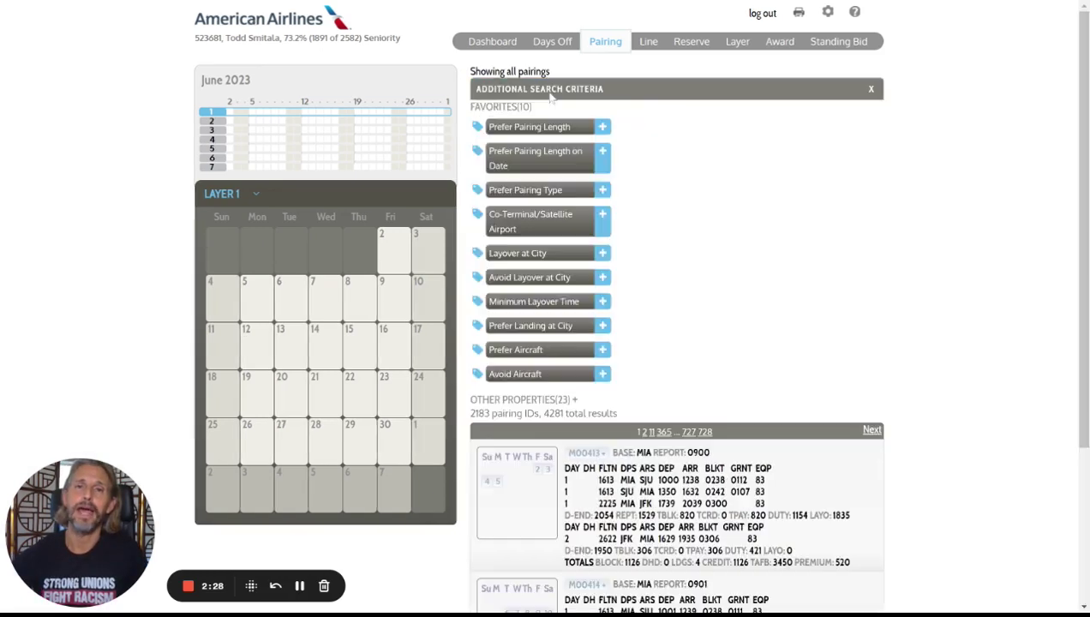
pyautogui.click(602, 254)
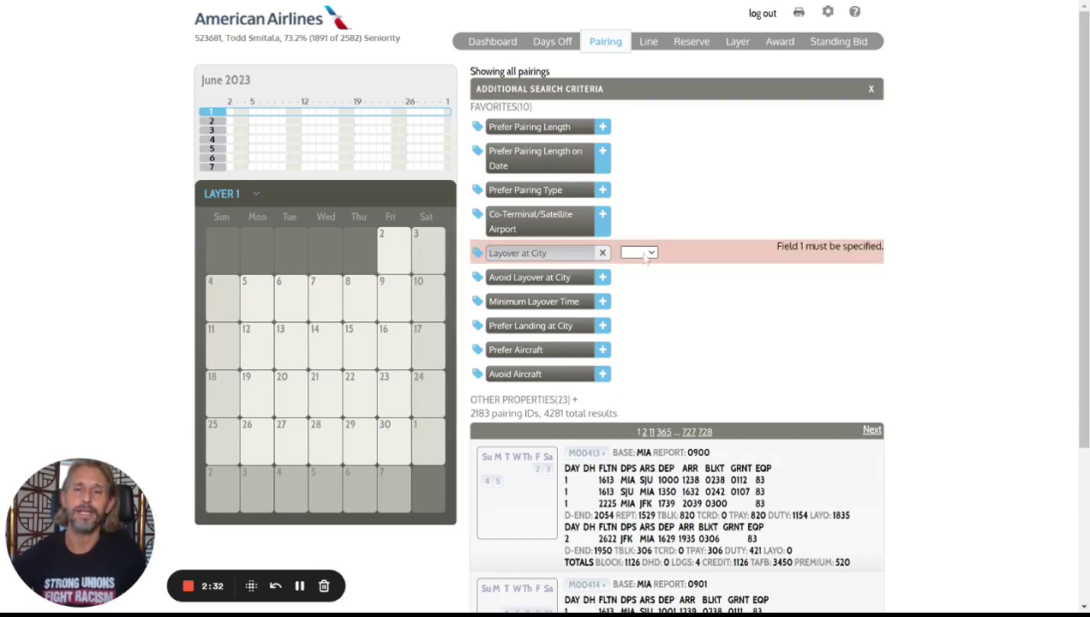
pyautogui.press('g')
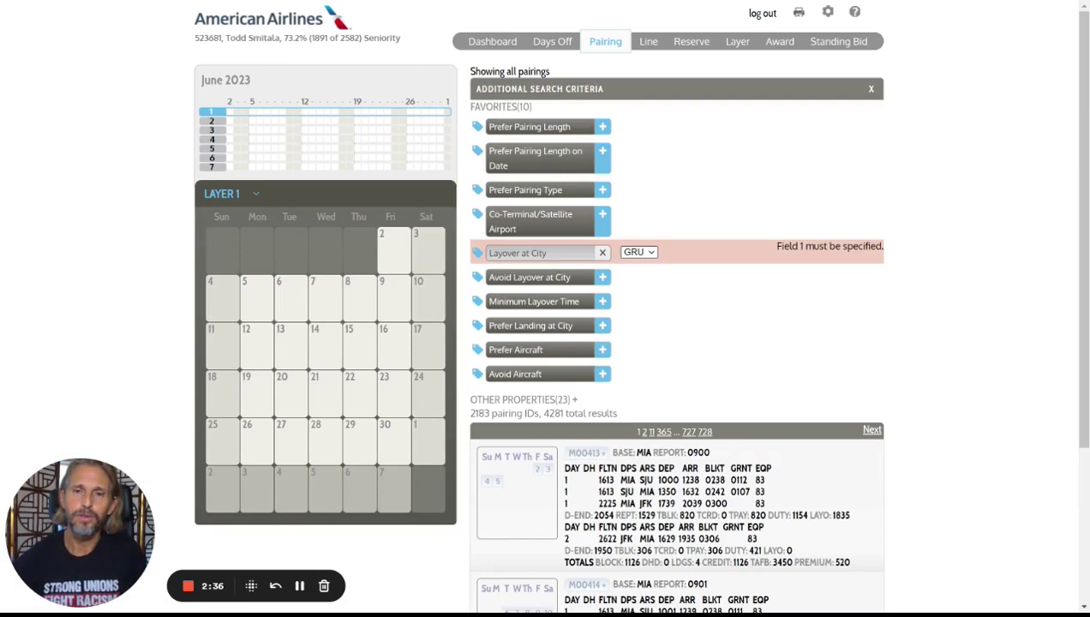
pyautogui.press('Return')
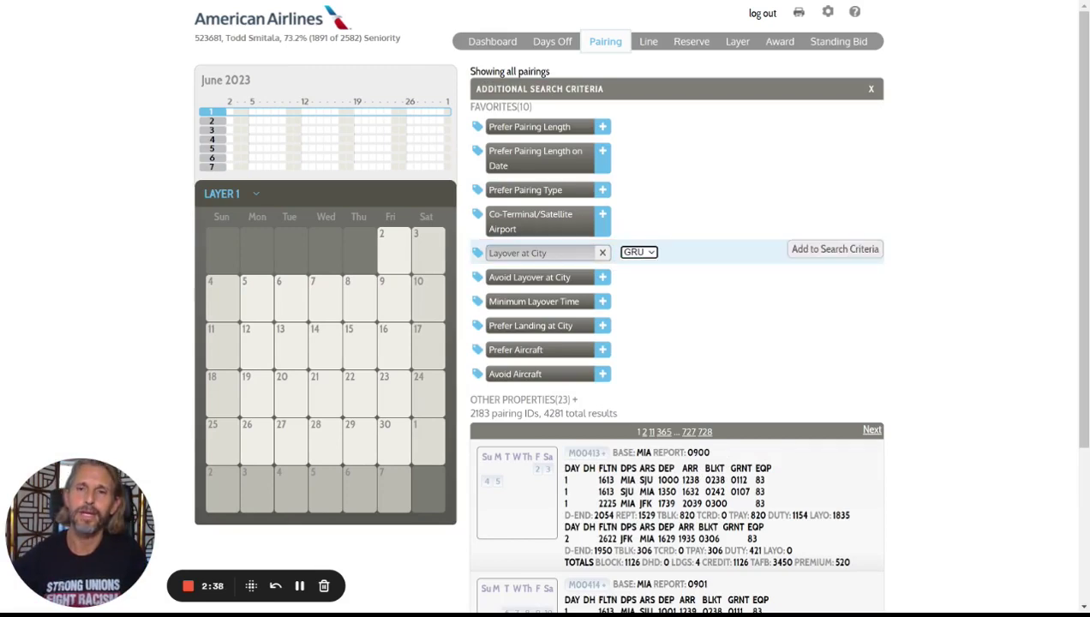
pyautogui.click(868, 248)
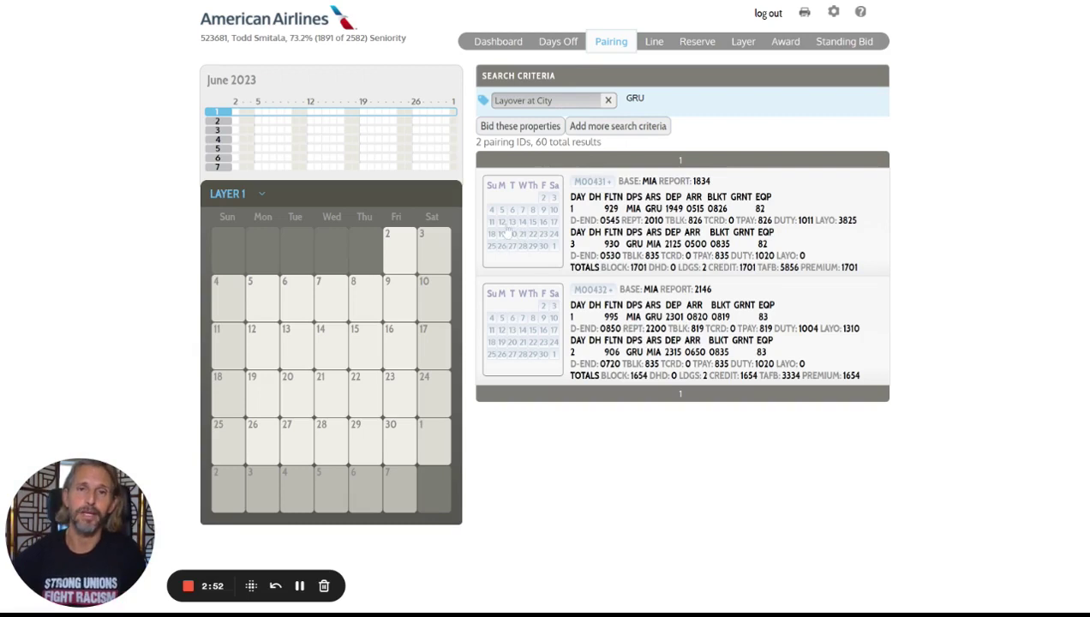
# Add layer 1 bids for pairing M00432 starting June 5, 12, 19 and 26 from its mini calendar
pyautogui.click(502, 319)
pyautogui.click(531, 304)
pyautogui.click(538, 322)
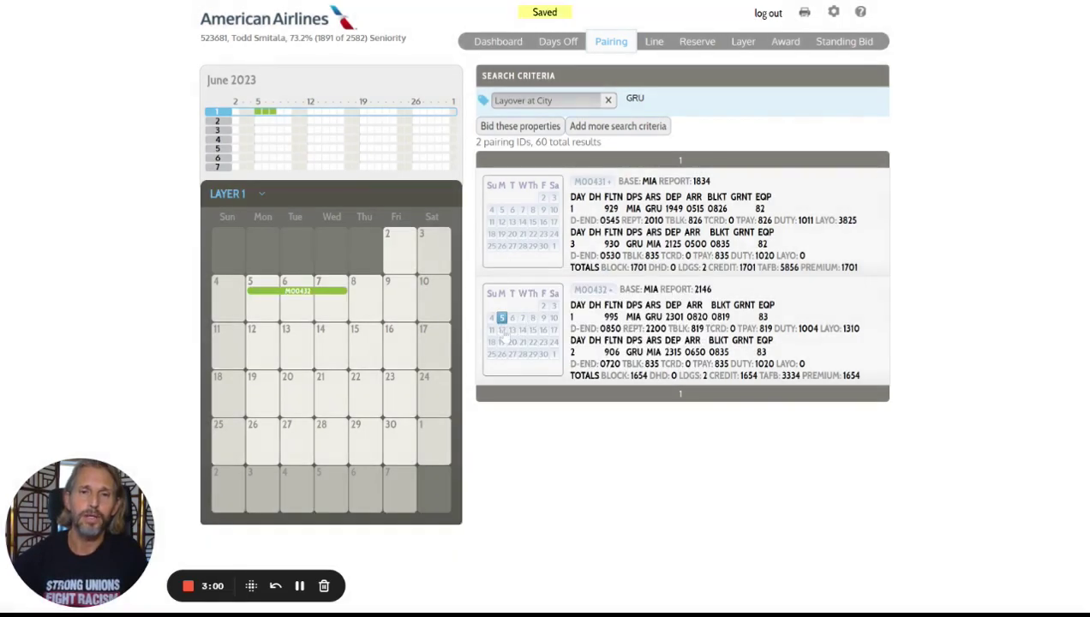
pyautogui.click(501, 331)
pyautogui.click(531, 315)
pyautogui.click(540, 334)
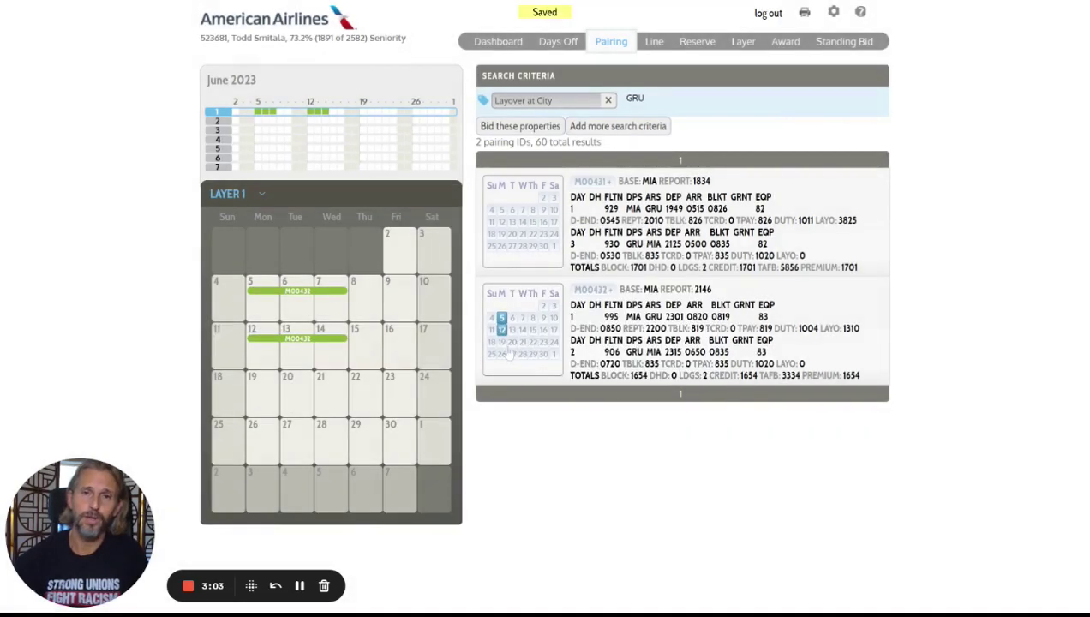
pyautogui.click(503, 342)
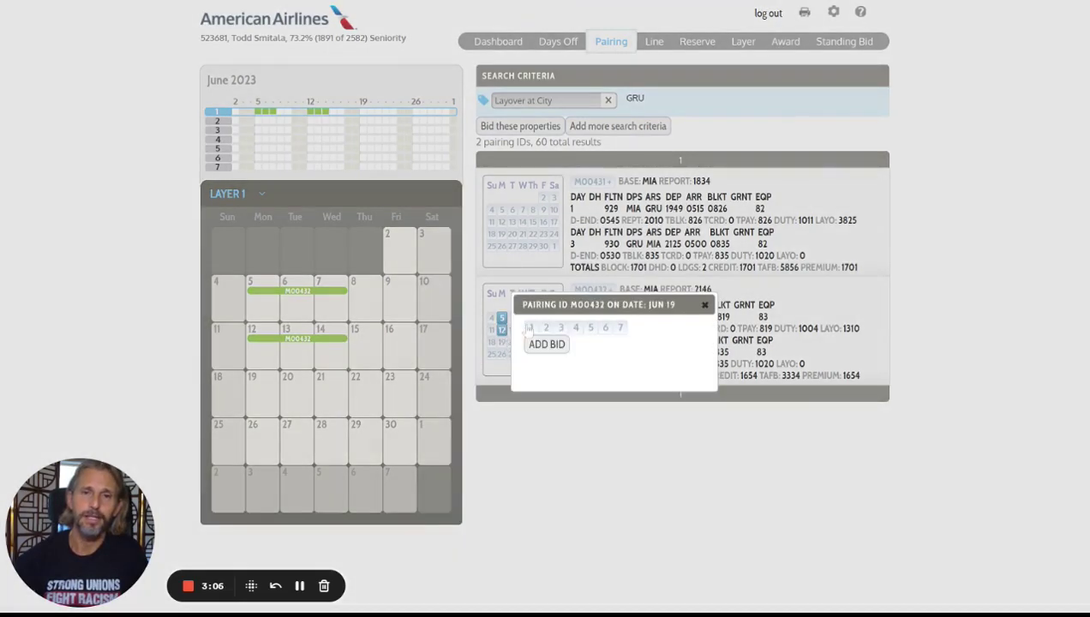
pyautogui.click(531, 327)
pyautogui.click(546, 344)
pyautogui.click(503, 355)
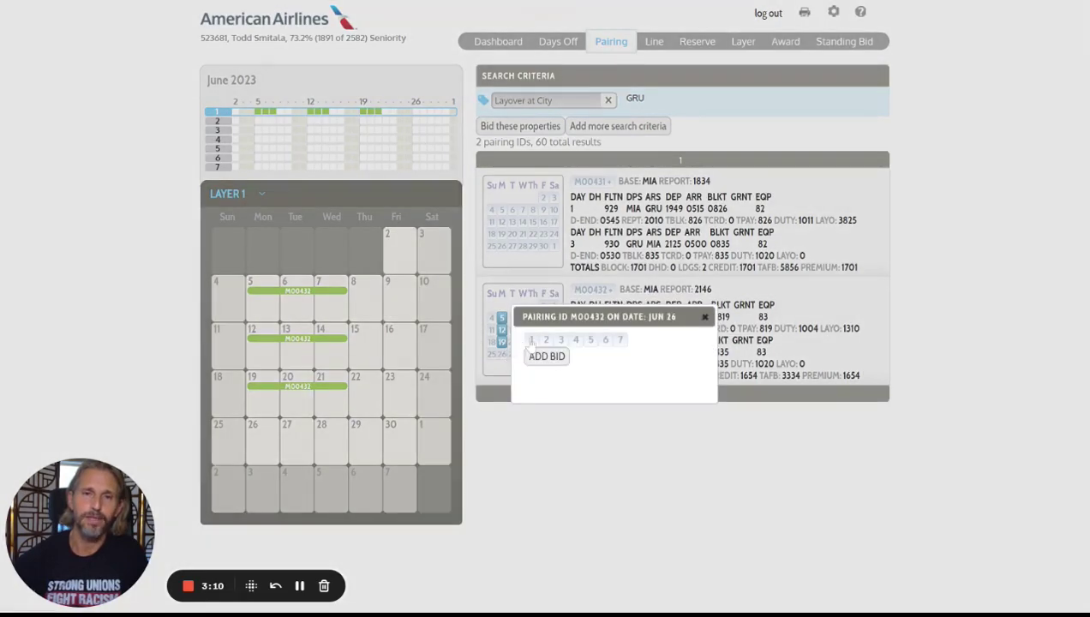
pyautogui.click(531, 340)
pyautogui.click(547, 356)
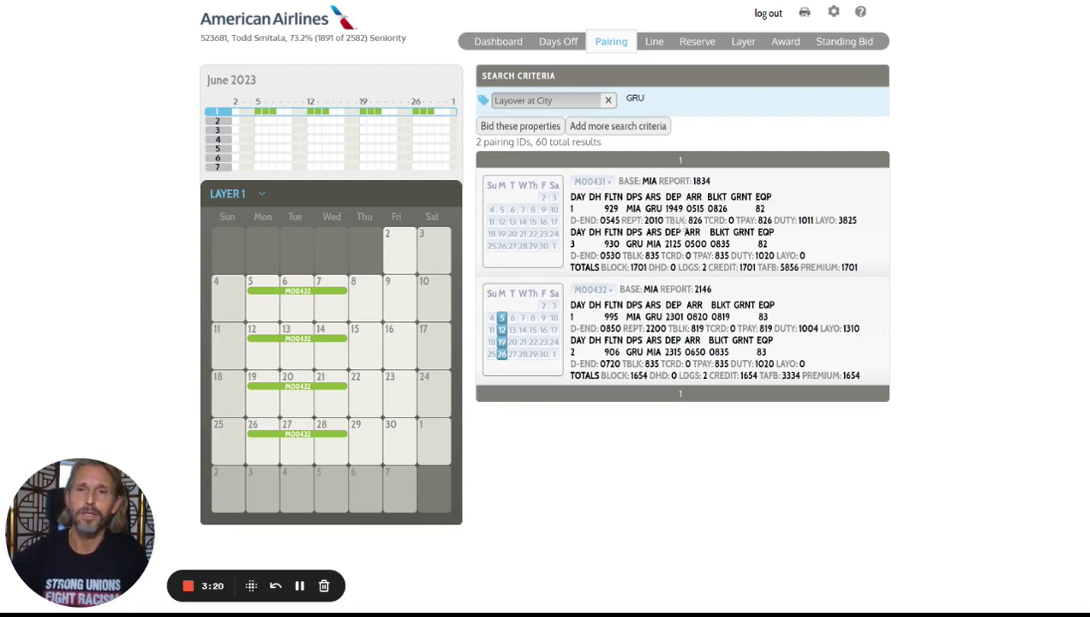
# View layer 1's pairing set and briefly expand the first M00432 pairing's details
pyautogui.click(743, 42)
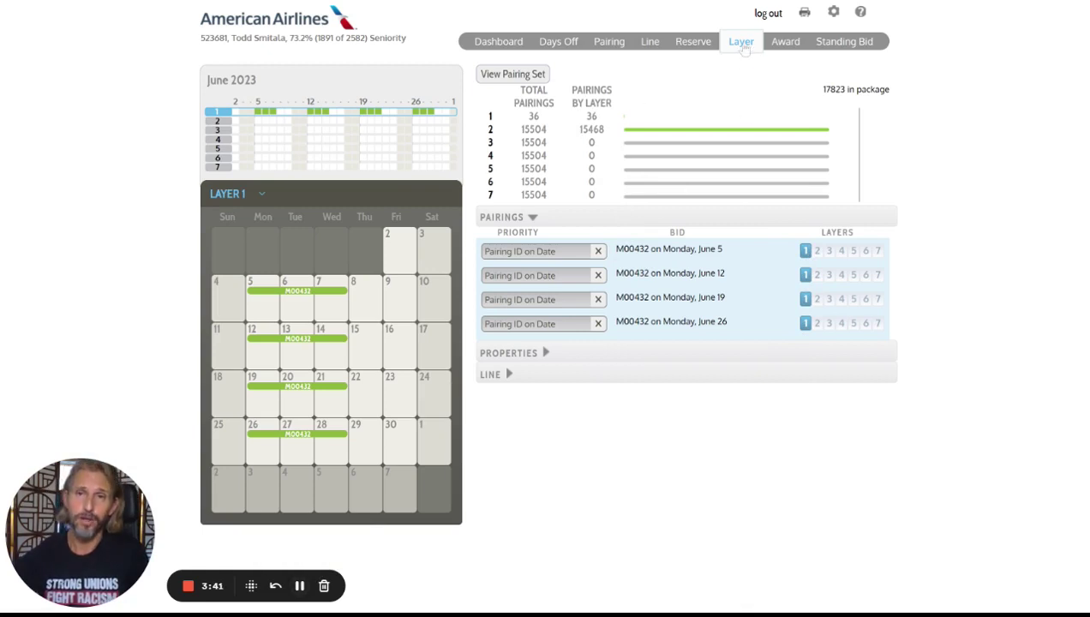
pyautogui.click(512, 75)
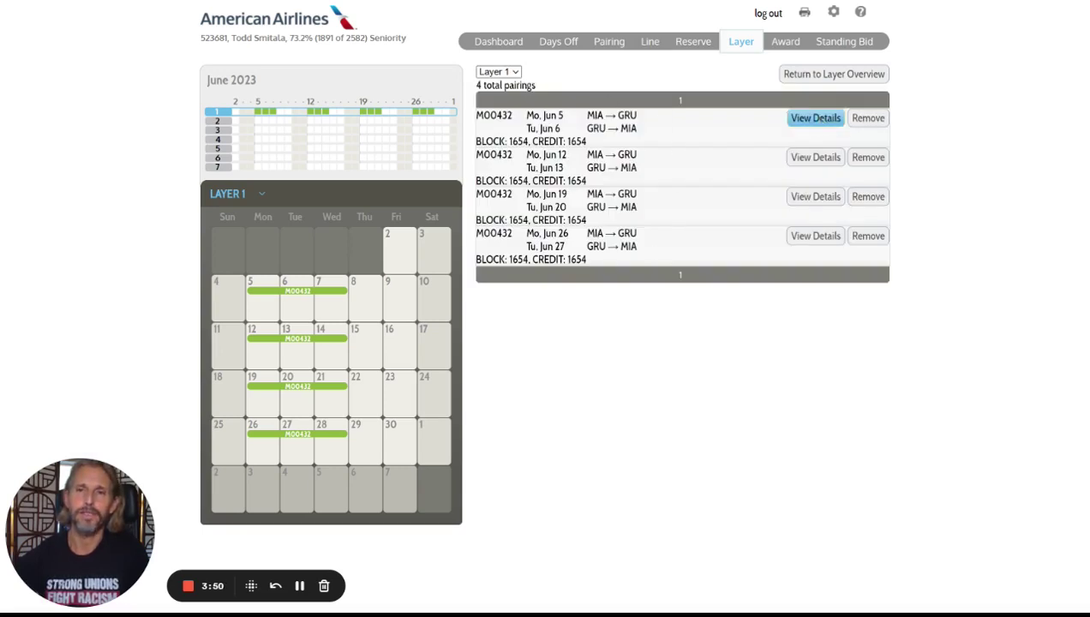
pyautogui.click(815, 119)
pyautogui.click(849, 123)
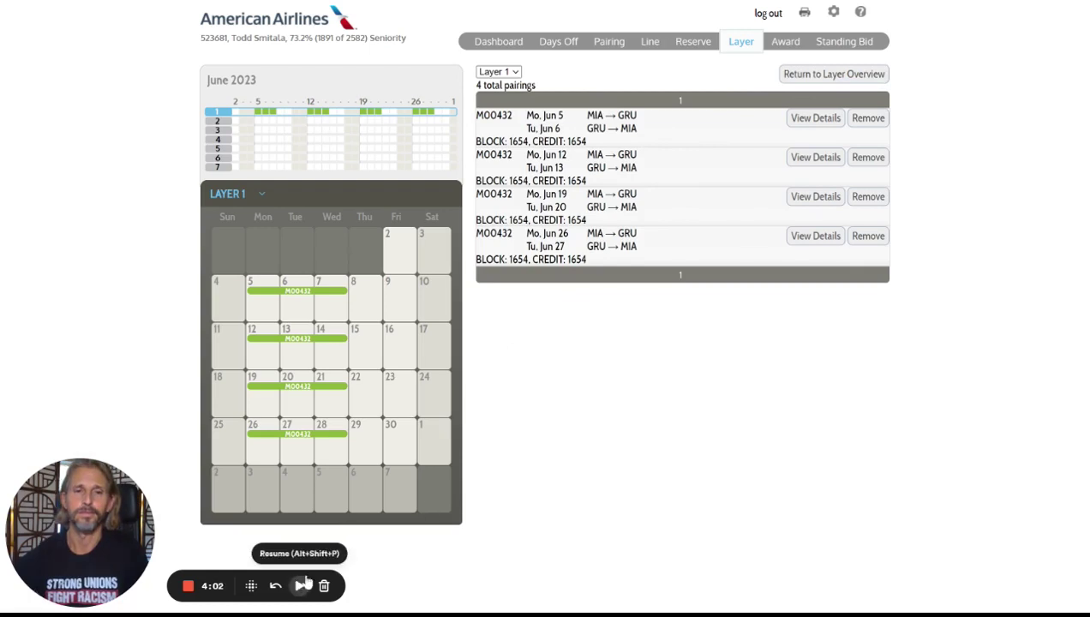
# Return to the layer overview and delete the four M00432 bids for June 5, 12, 19 and 26
pyautogui.click(833, 74)
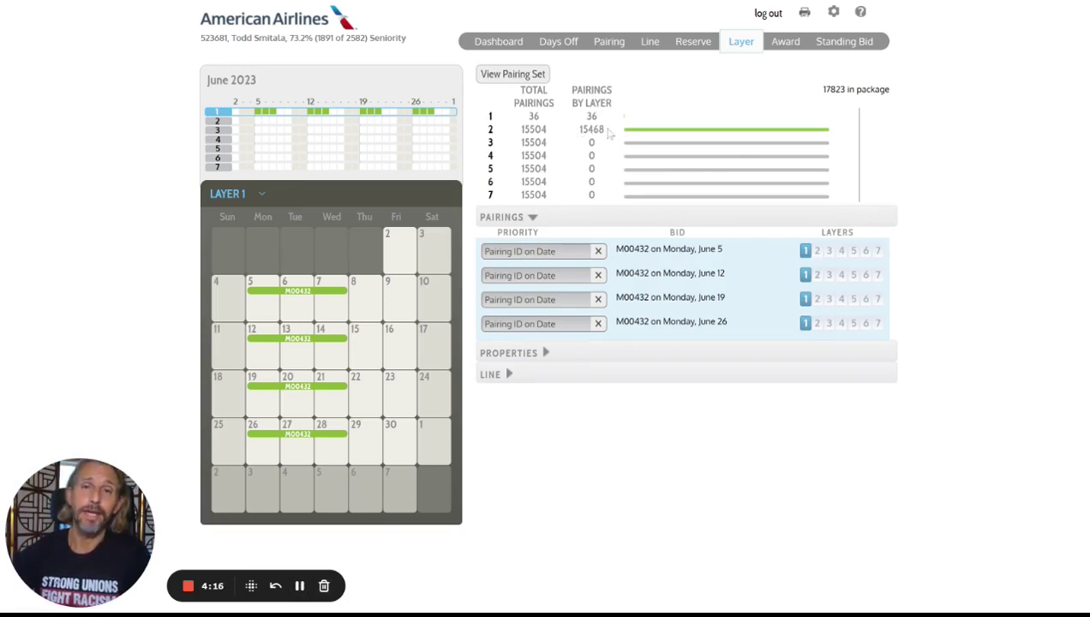
pyautogui.click(597, 251)
pyautogui.click(599, 254)
pyautogui.click(599, 254)
pyautogui.click(598, 251)
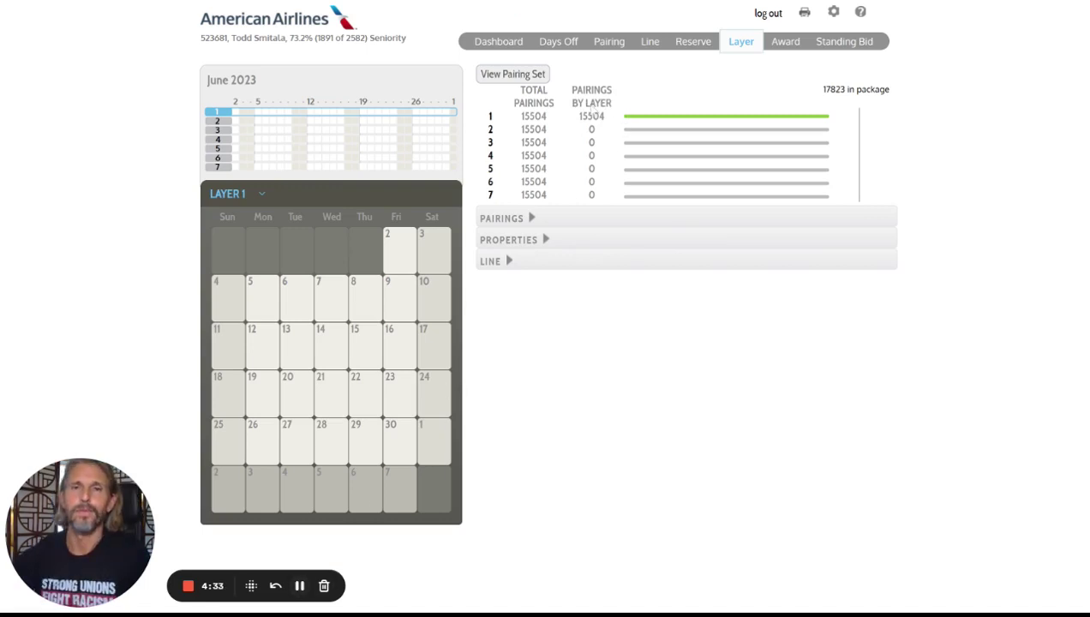
# Add a Layover at City pairing property set to GRU and save it on layer 1
pyautogui.click(614, 47)
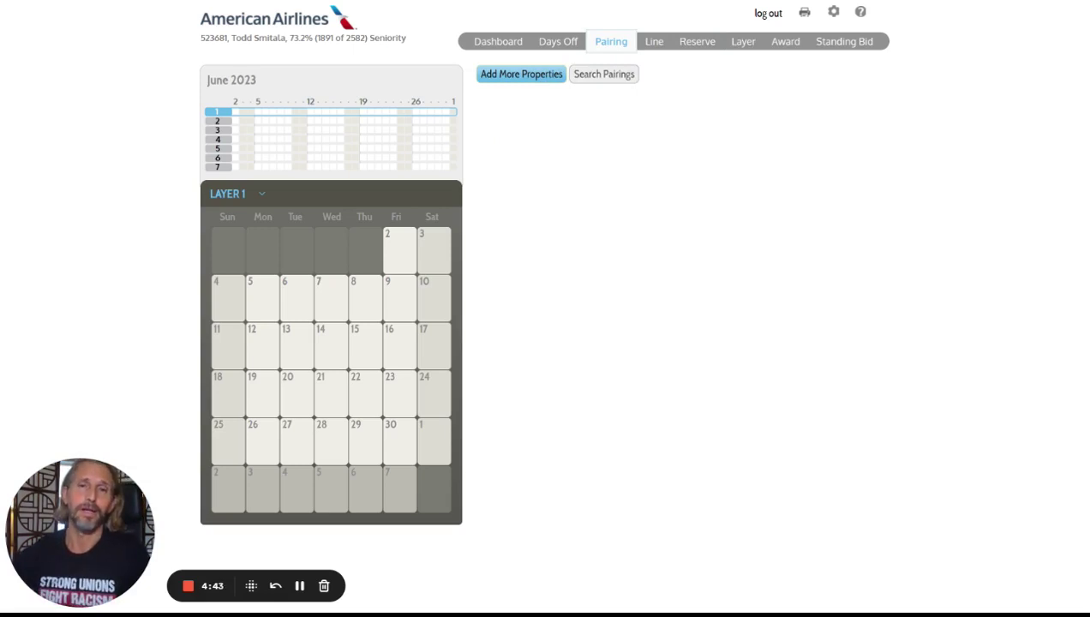
pyautogui.click(540, 75)
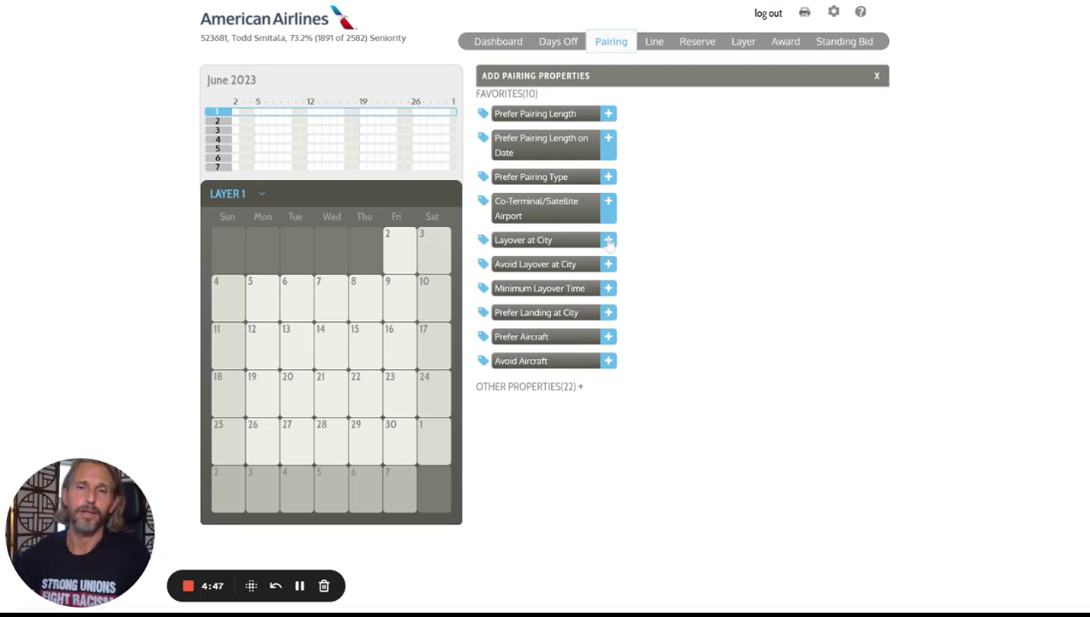
pyautogui.click(608, 240)
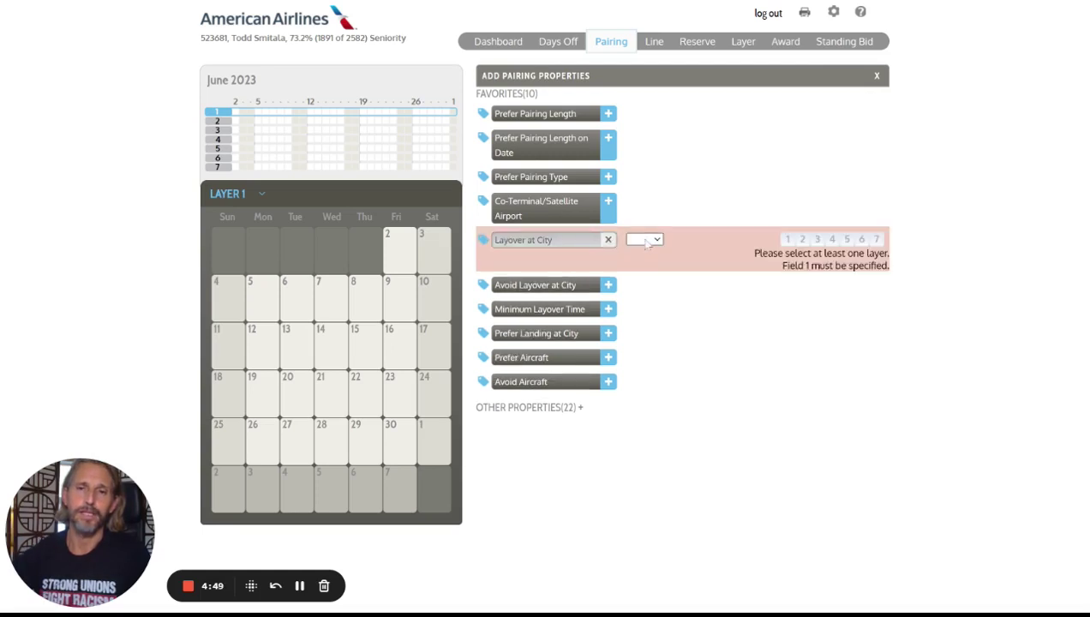
pyautogui.click(649, 241)
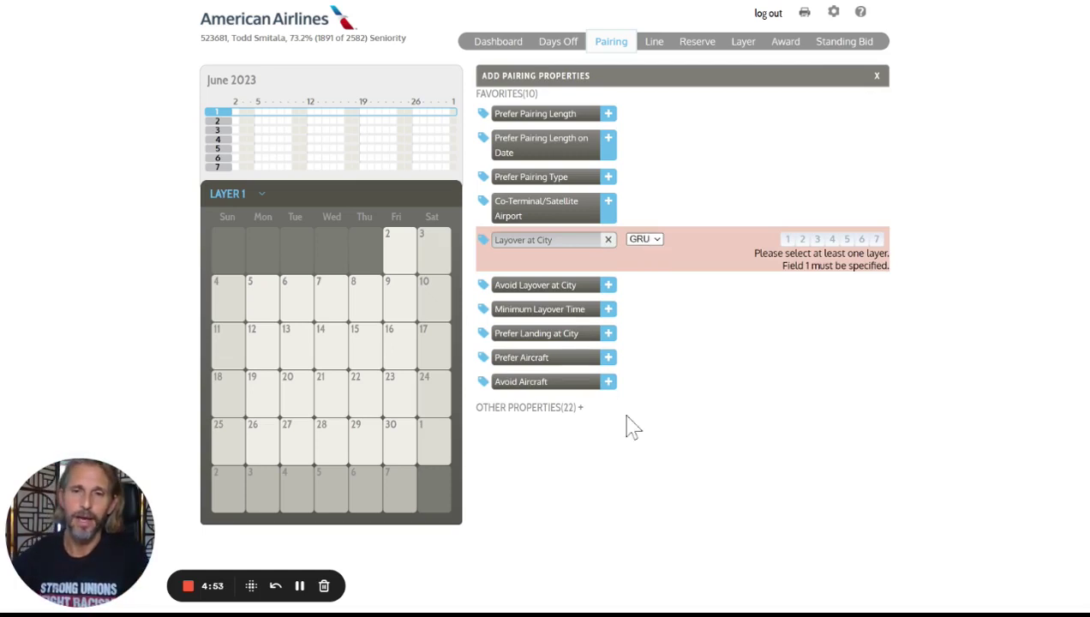
pyautogui.click(788, 241)
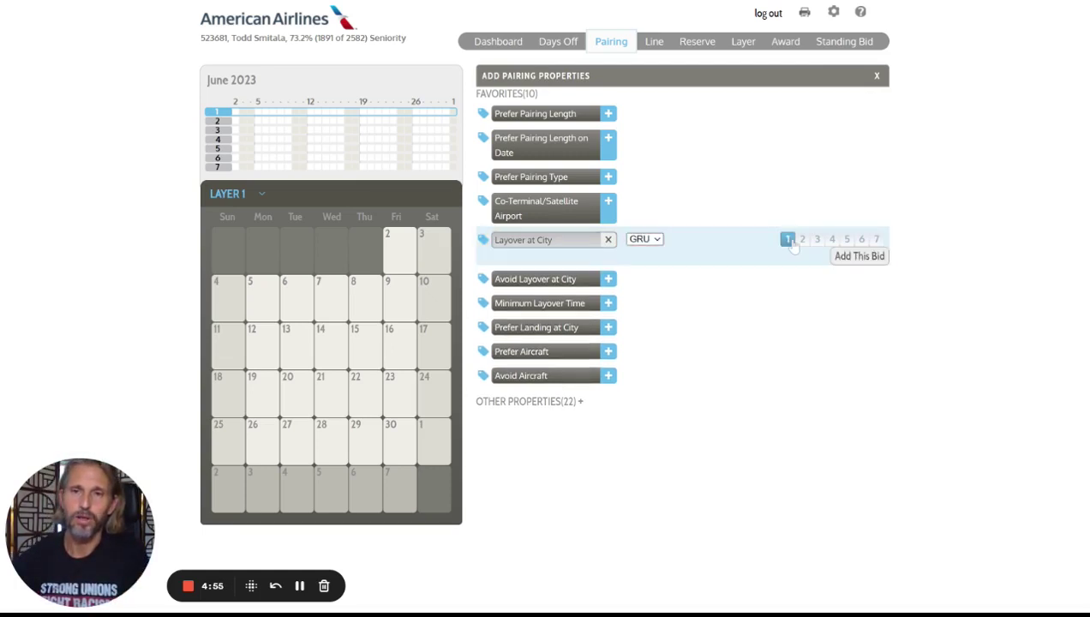
pyautogui.click(867, 258)
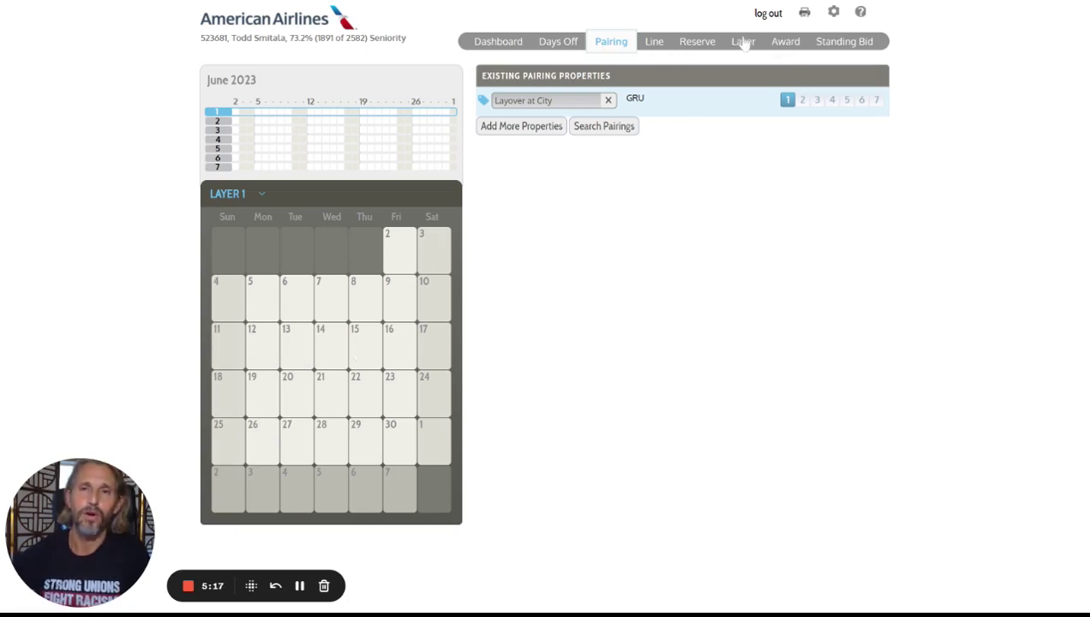
# Switch to the Layer view to confirm layer 1 now holds 600 pairings
pyautogui.click(742, 43)
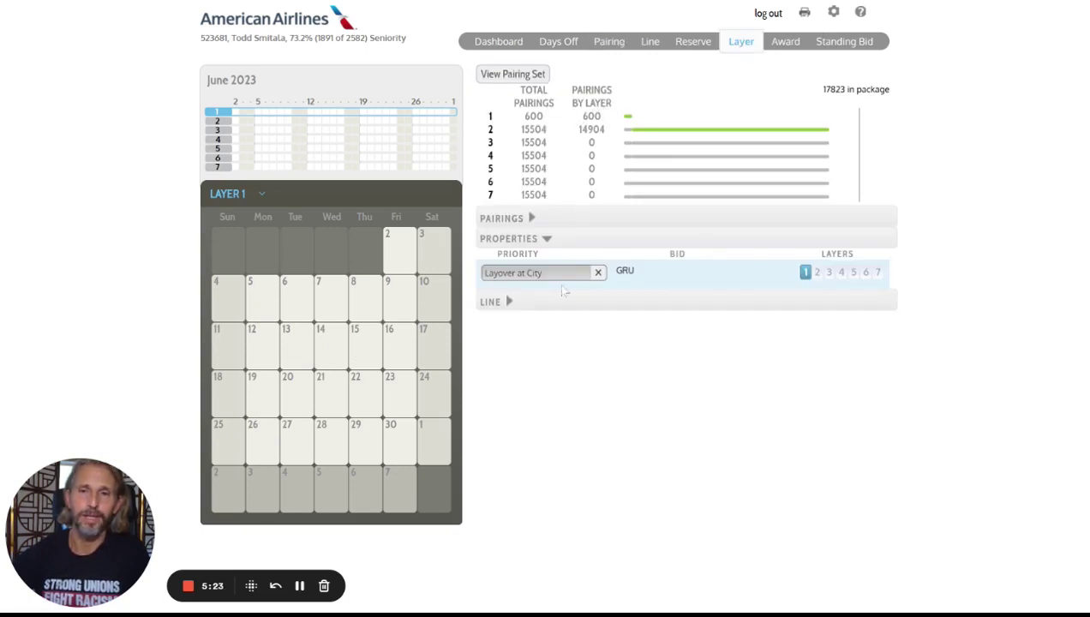
pyautogui.click(511, 75)
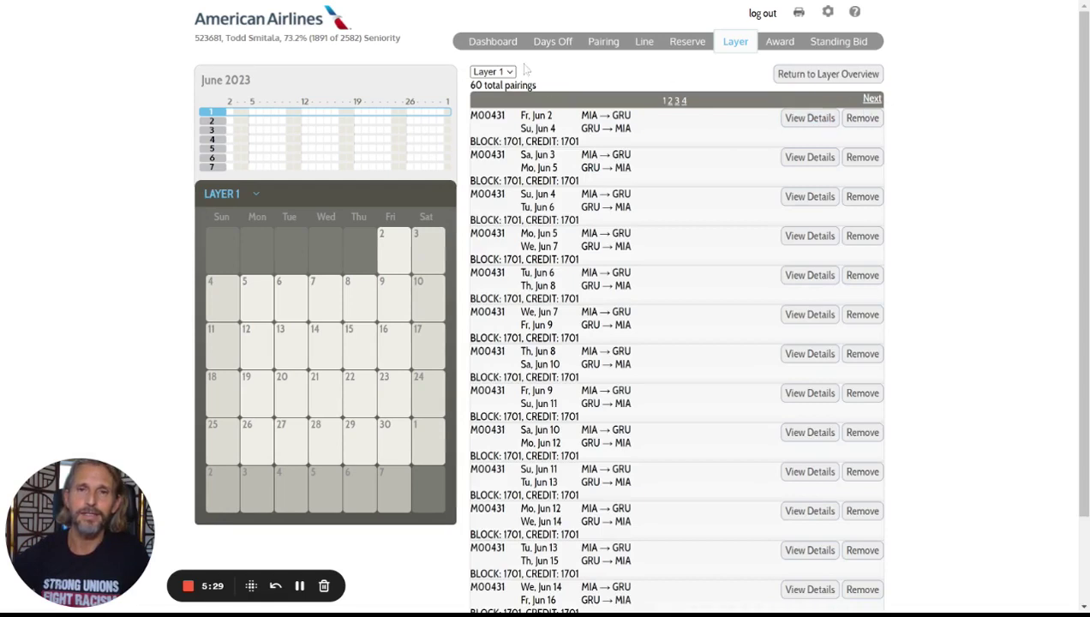
pyautogui.click(812, 75)
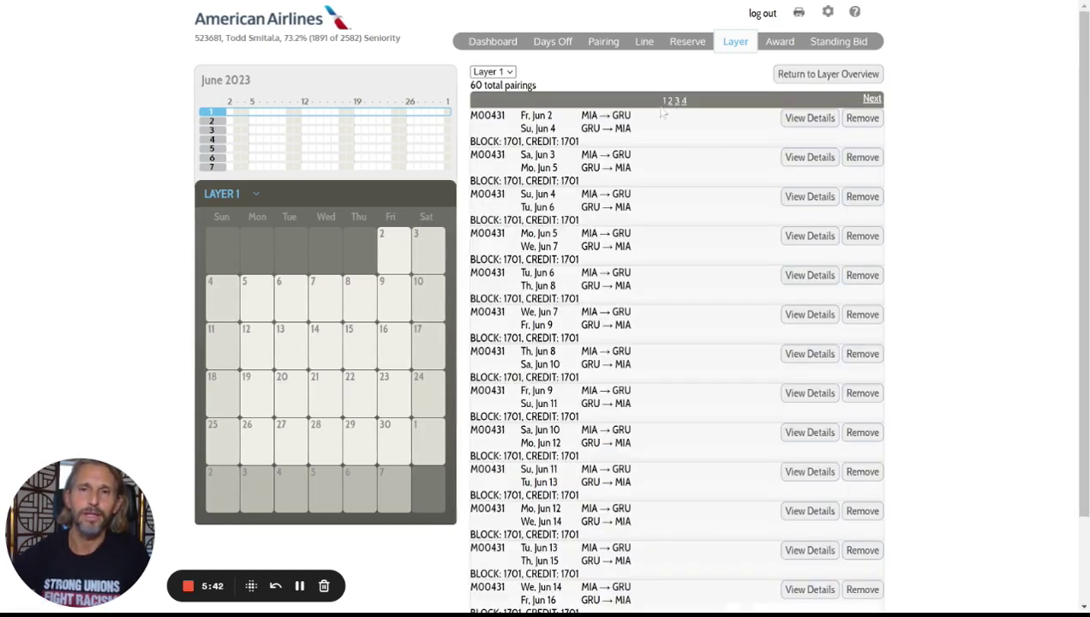
pyautogui.scroll(-1, 636, 179)
pyautogui.scroll(1, 669, 163)
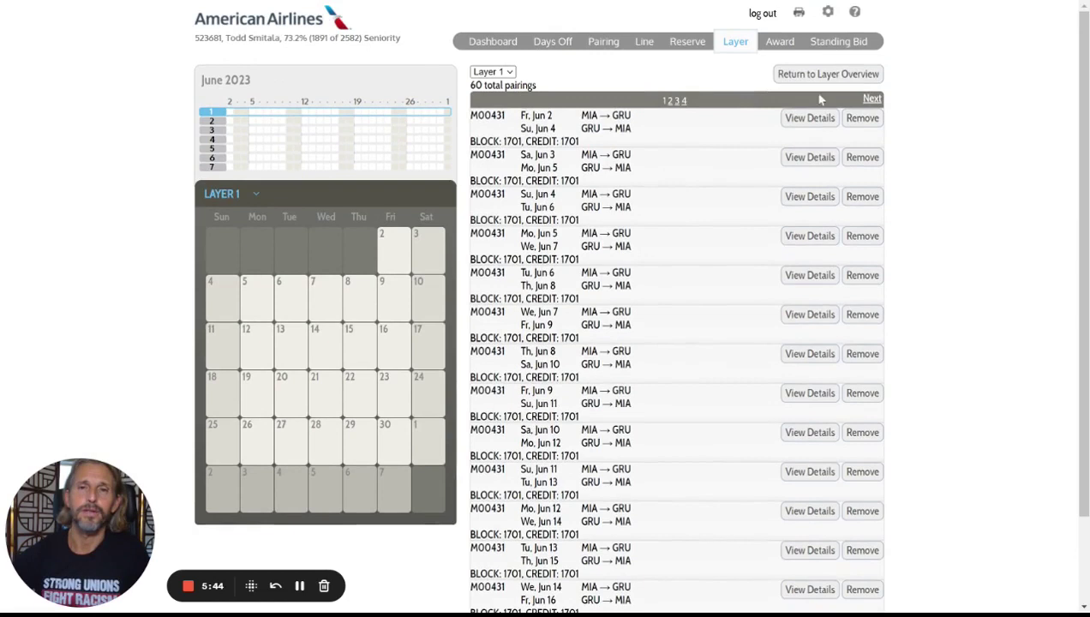
pyautogui.click(871, 99)
pyautogui.click(871, 100)
pyautogui.click(871, 100)
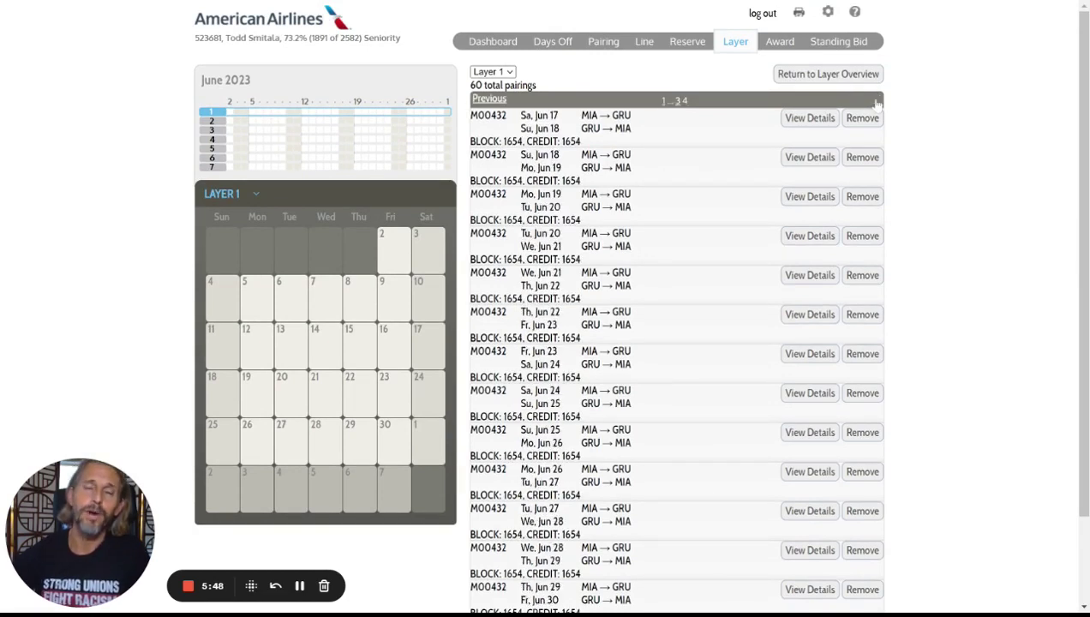
pyautogui.click(486, 98)
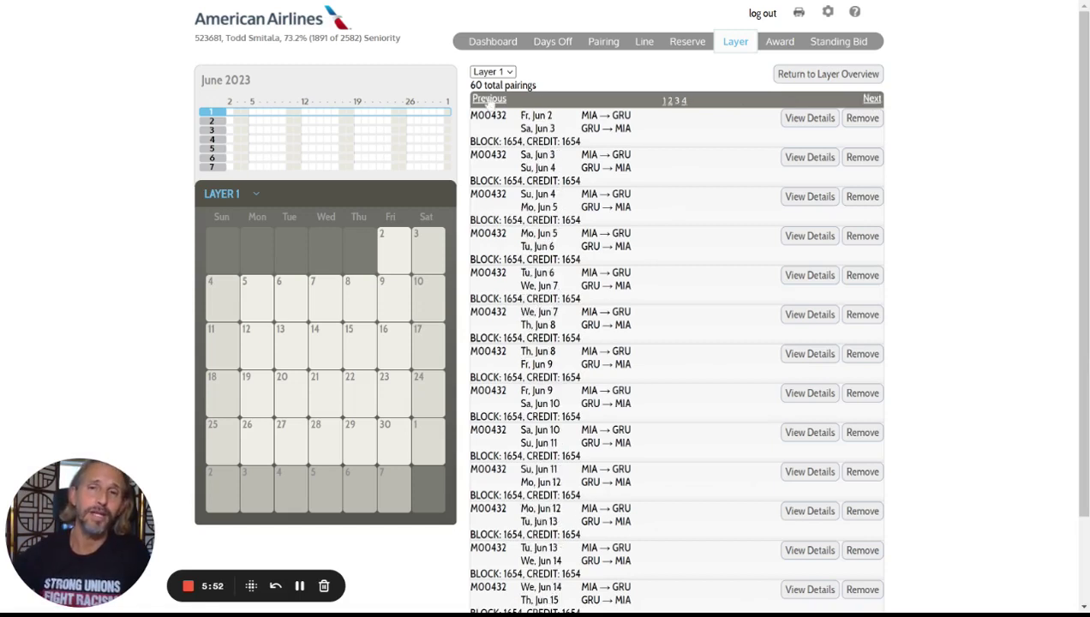
pyautogui.click(486, 99)
pyautogui.click(487, 99)
pyautogui.click(809, 78)
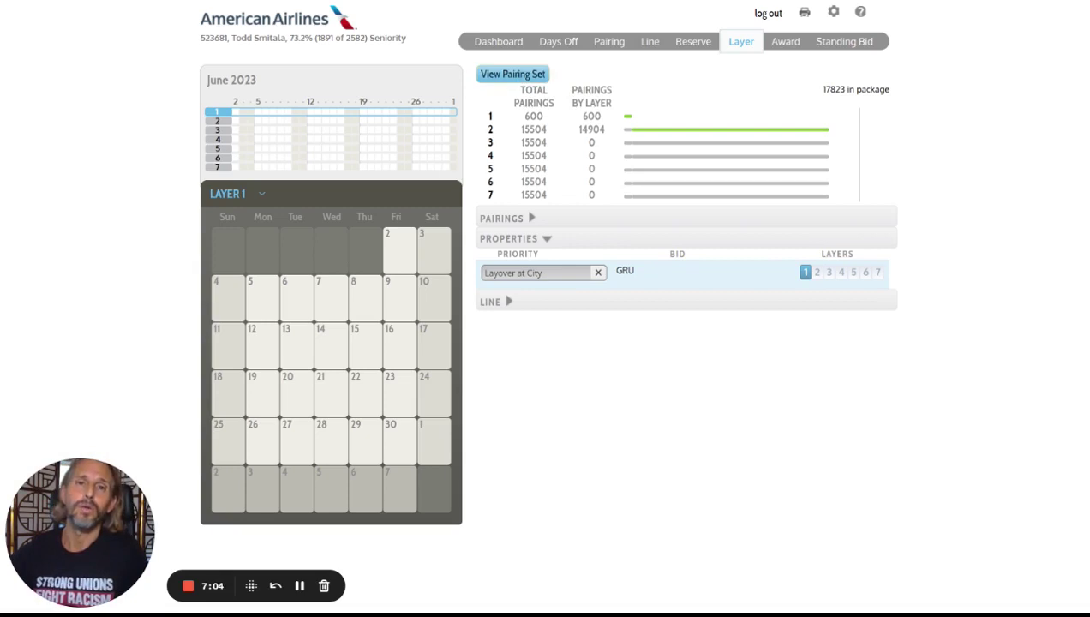
pyautogui.click(512, 73)
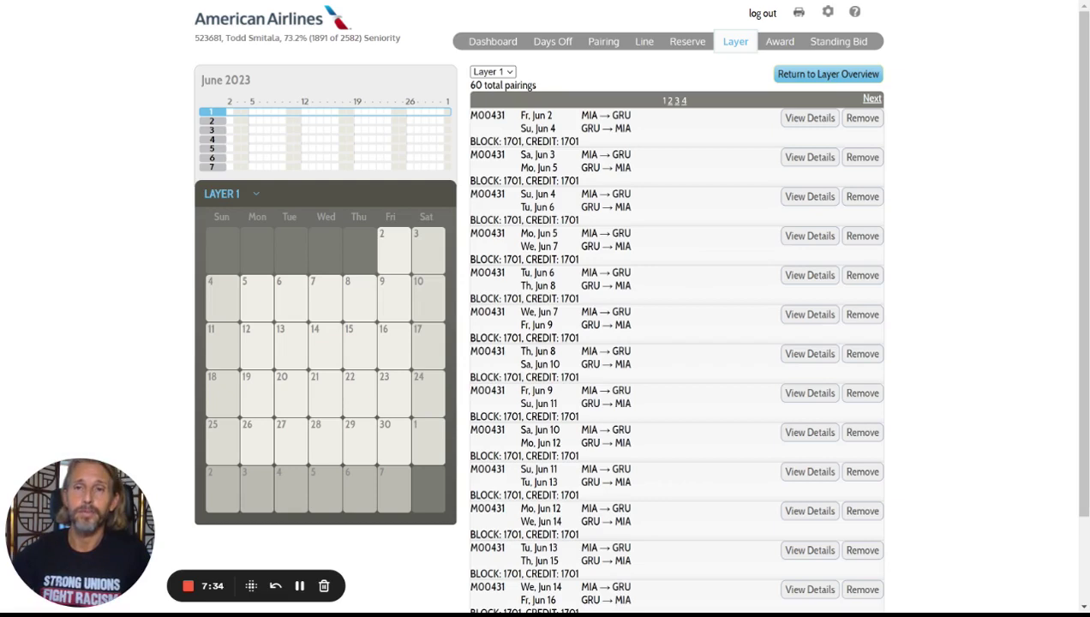
pyautogui.click(824, 75)
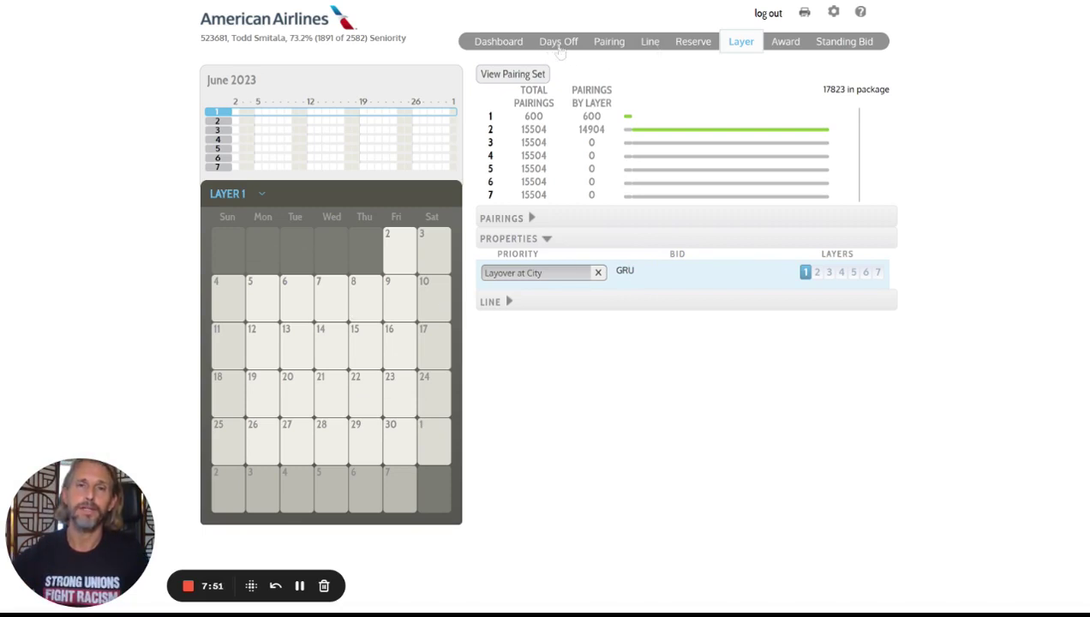
# Add the Maximize Weekend Days Off property from Days Off other properties and save it for layer 1
pyautogui.click(558, 43)
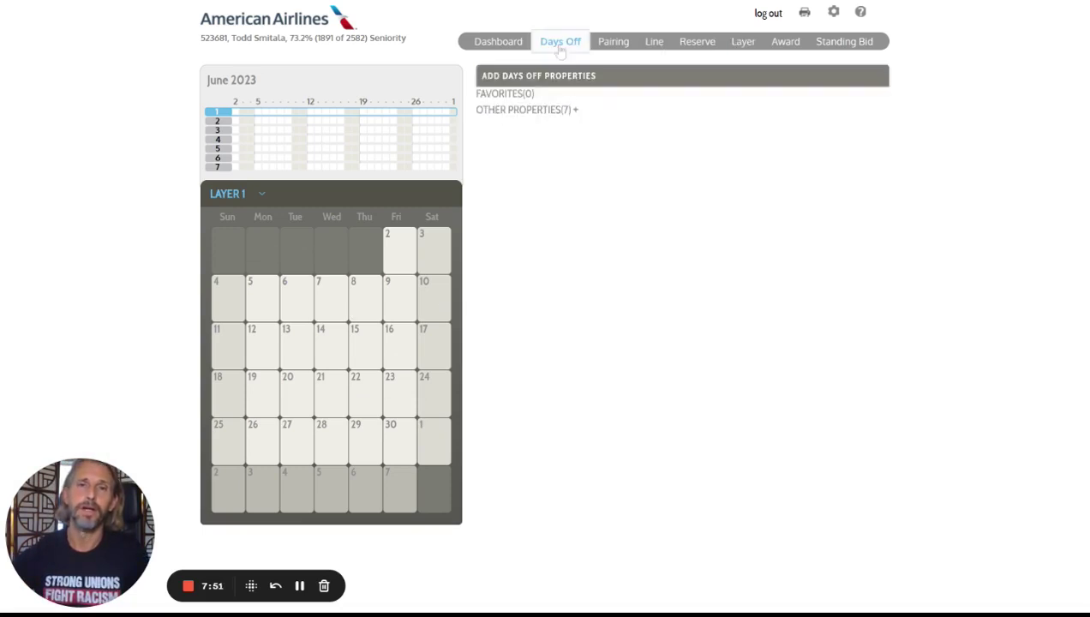
pyautogui.click(576, 111)
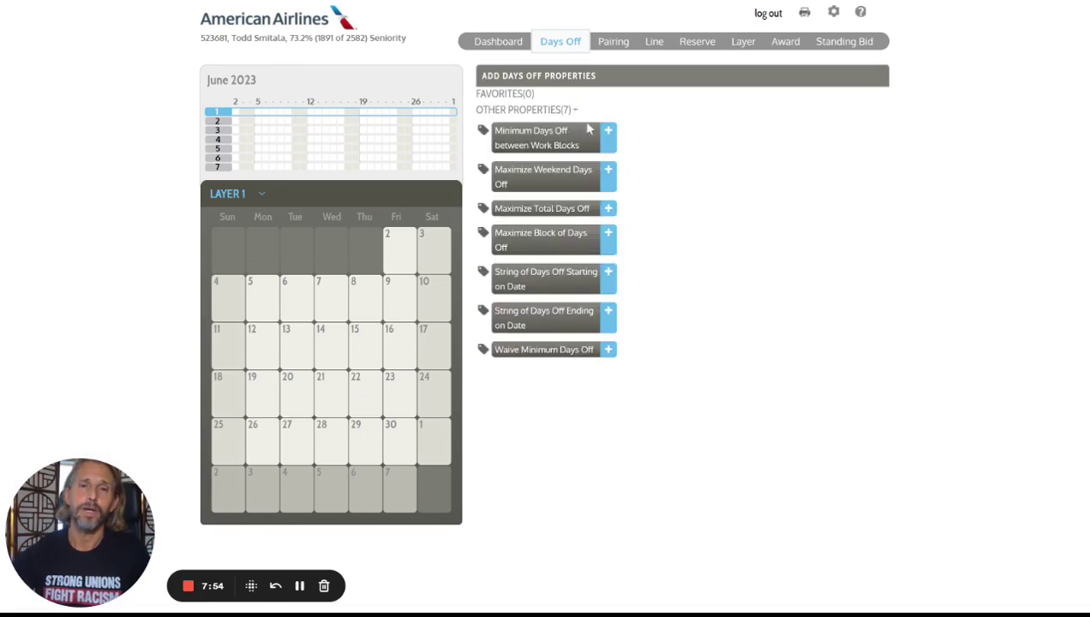
pyautogui.click(609, 173)
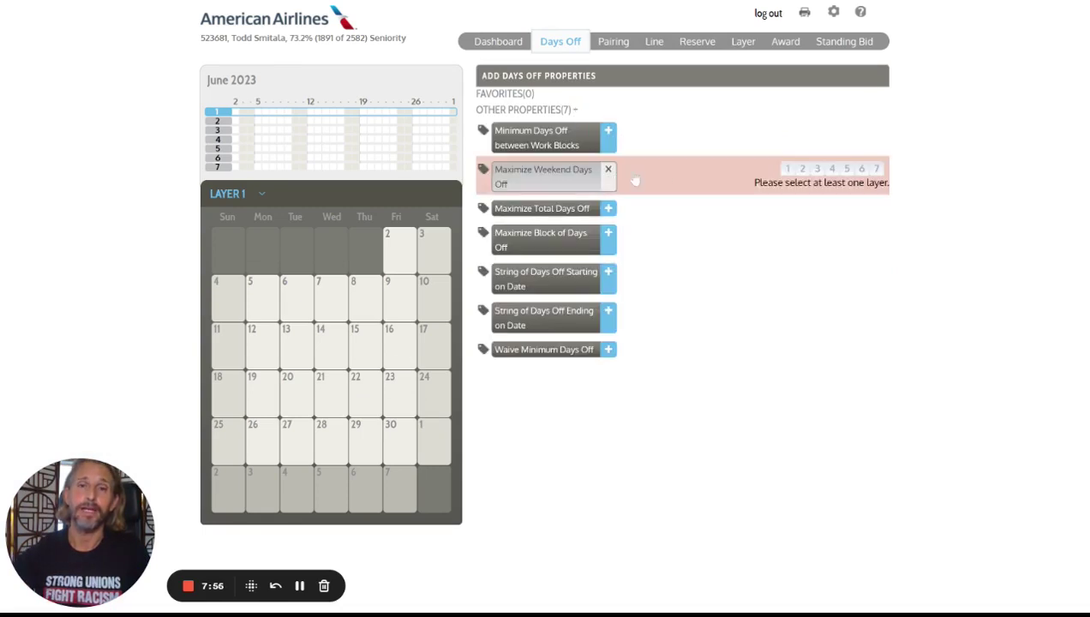
pyautogui.click(787, 170)
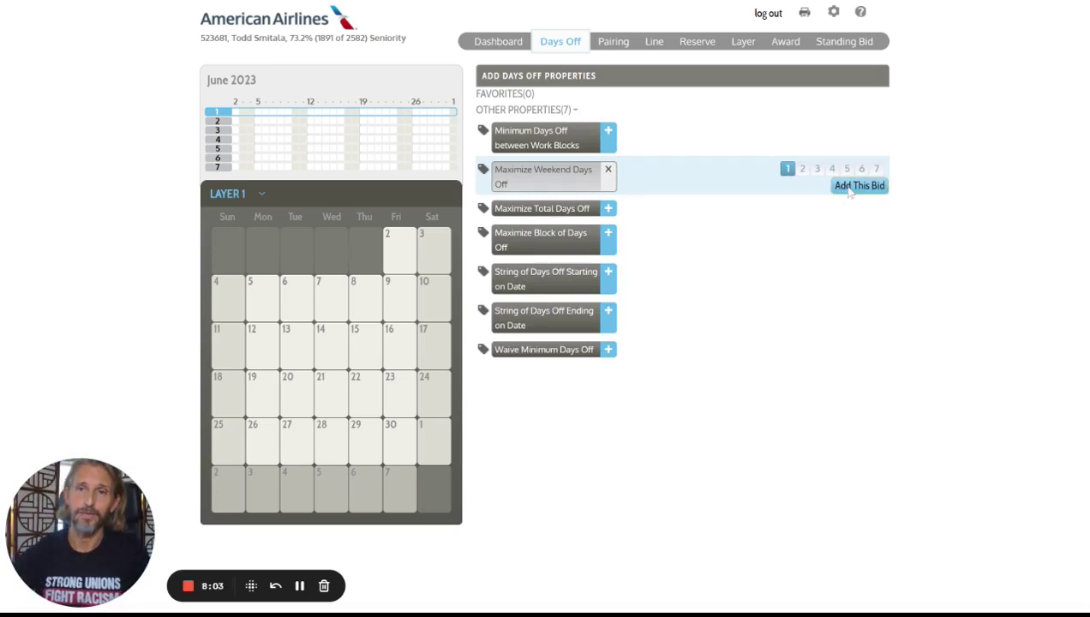
pyautogui.click(848, 189)
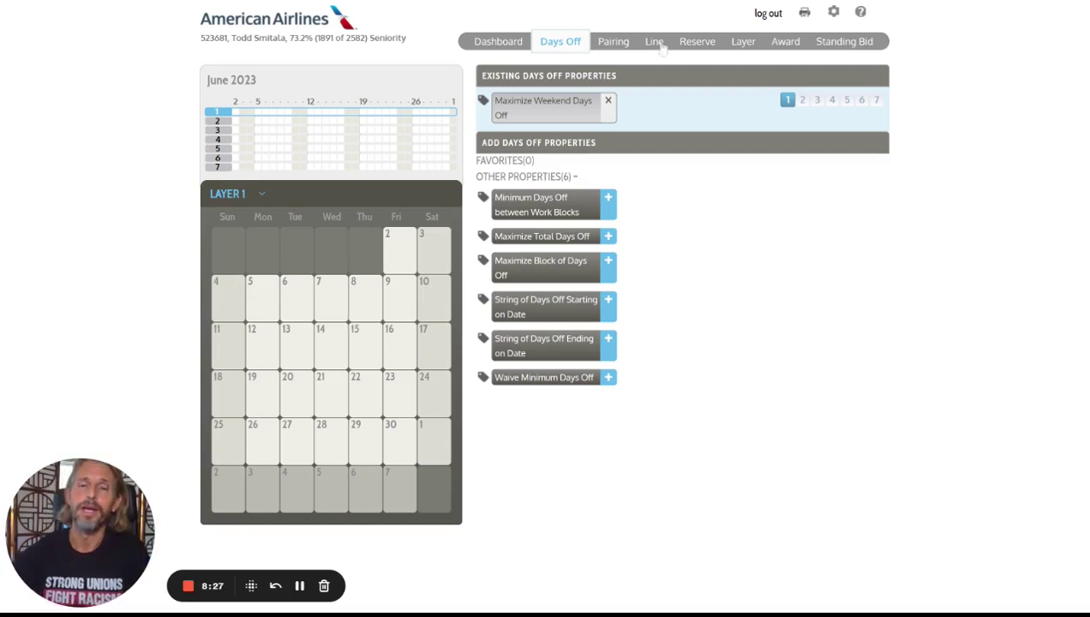
# Save a Waive 30 hrs in 7 Days line property on layer 1, then check the layer overview
pyautogui.click(658, 46)
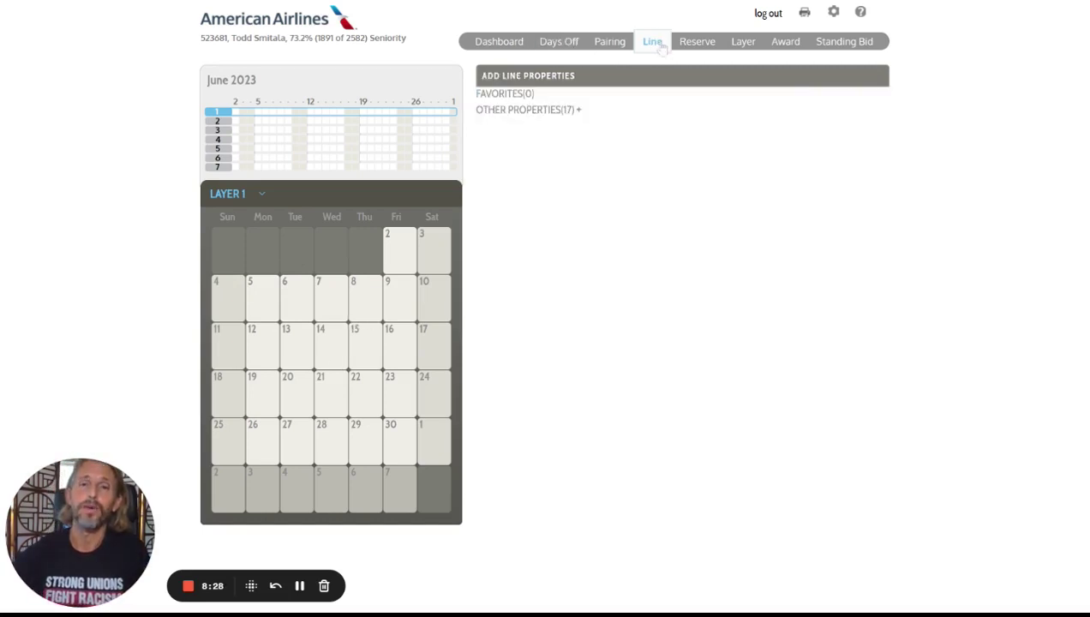
pyautogui.click(579, 111)
pyautogui.scroll(-1, 296, 585)
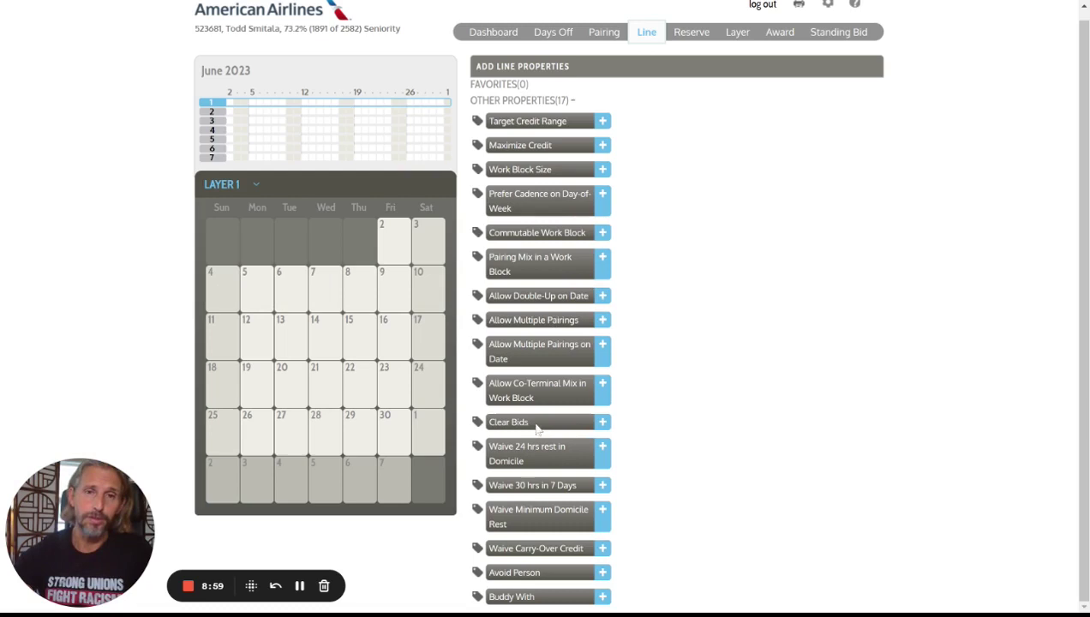
pyautogui.click(300, 586)
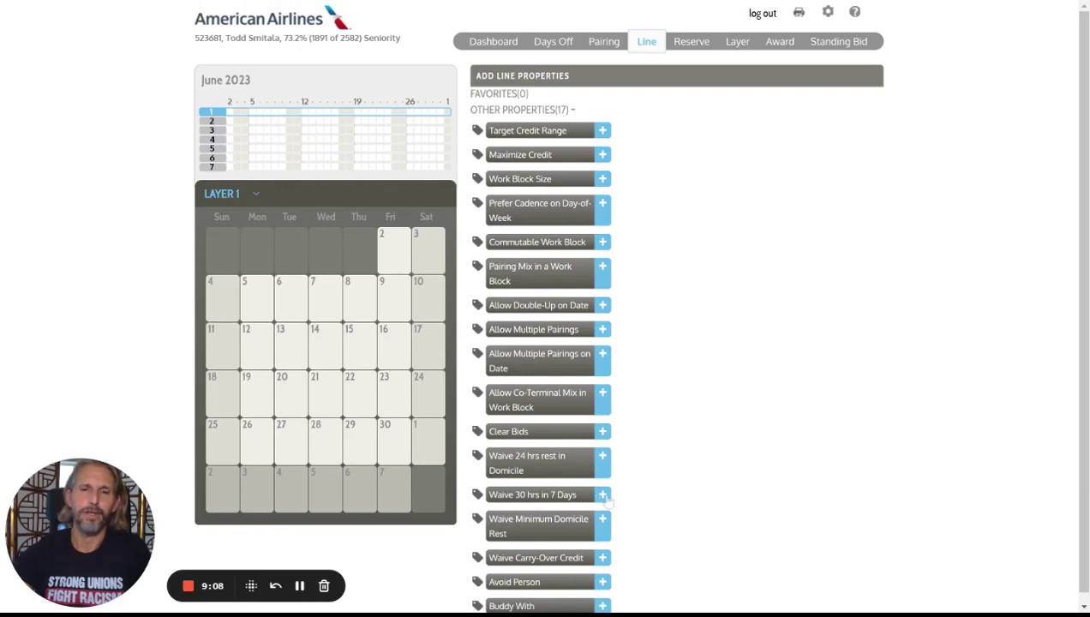
pyautogui.click(603, 495)
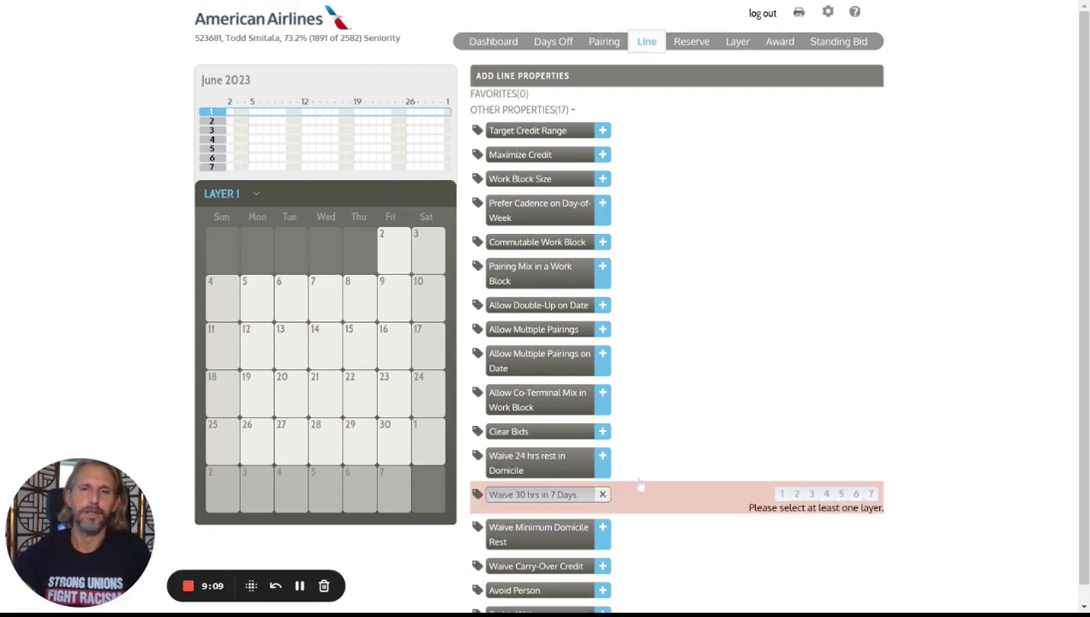
pyautogui.click(782, 494)
pyautogui.click(850, 511)
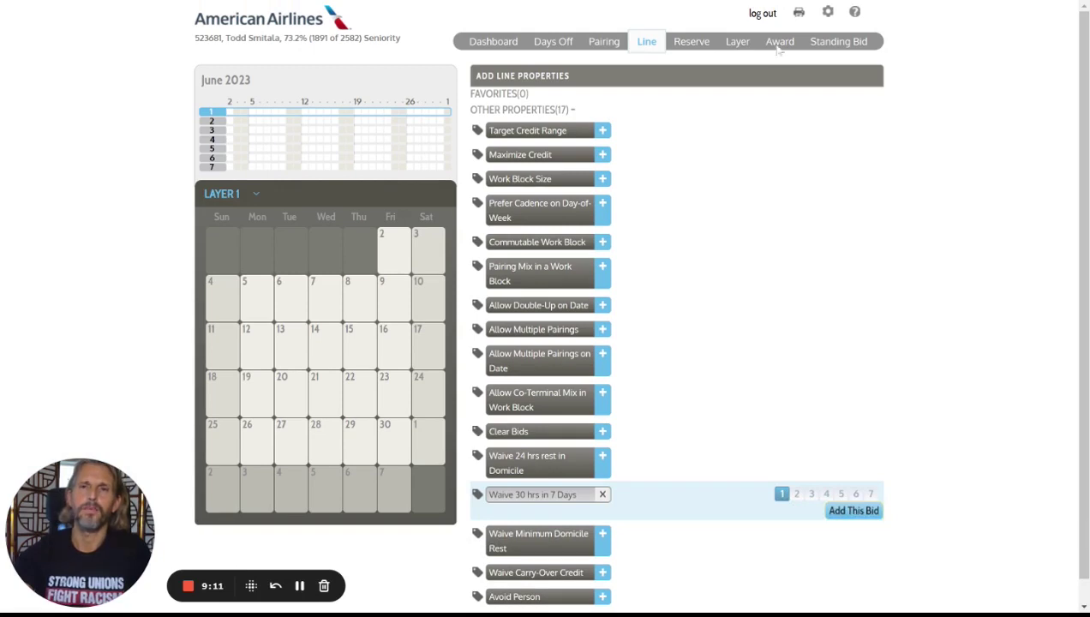
pyautogui.click(742, 43)
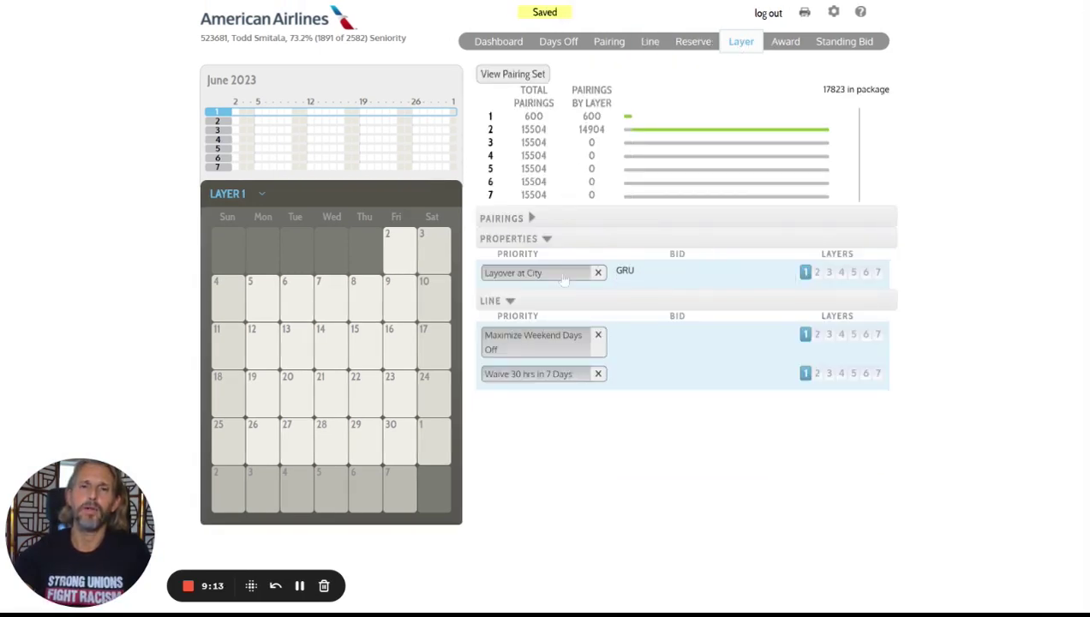
pyautogui.click(518, 75)
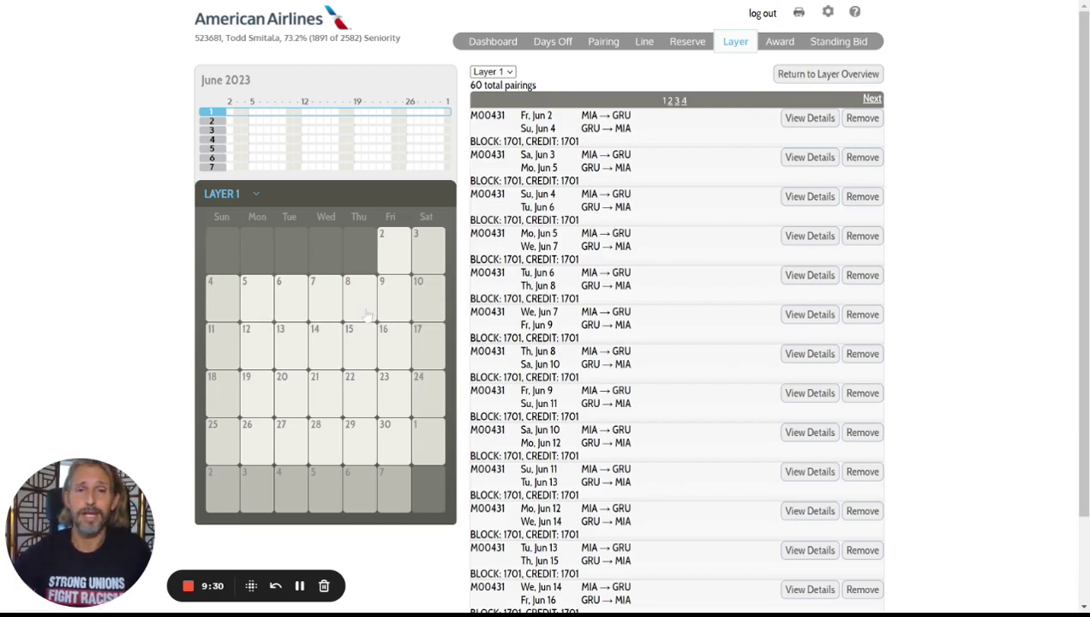
pyautogui.click(812, 77)
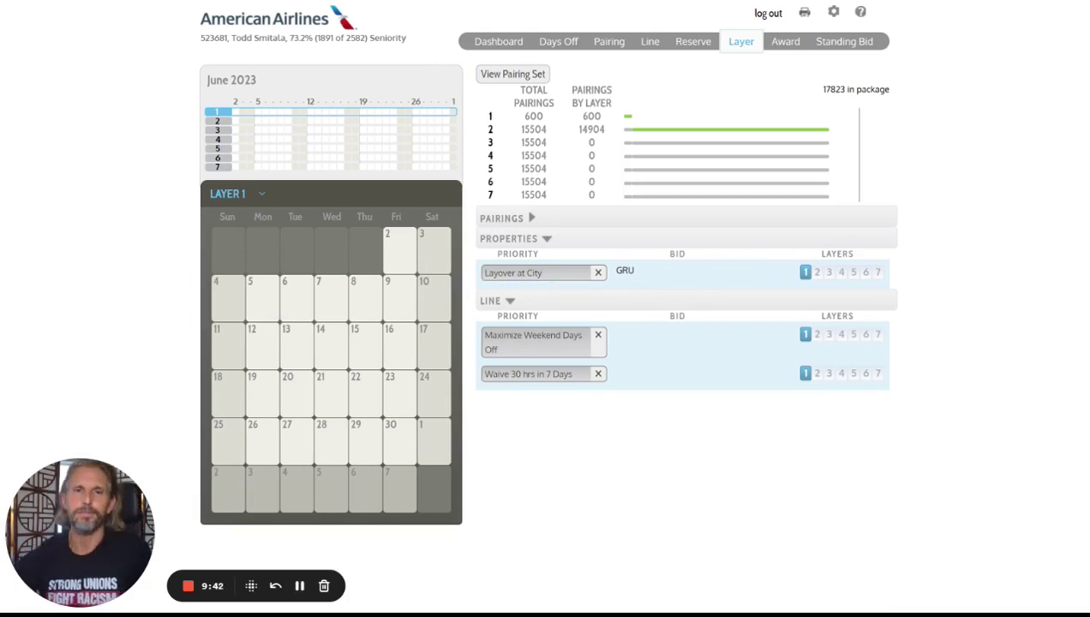
# Run Search Pairings from the Pairing tab to display the pairing results list
pyautogui.click(618, 48)
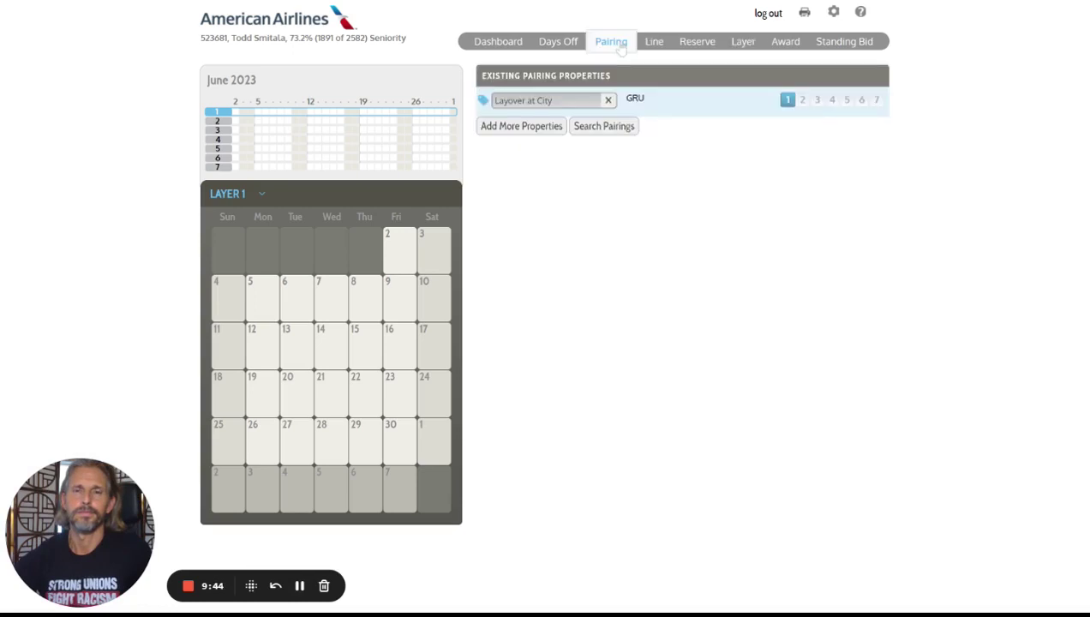
pyautogui.click(600, 128)
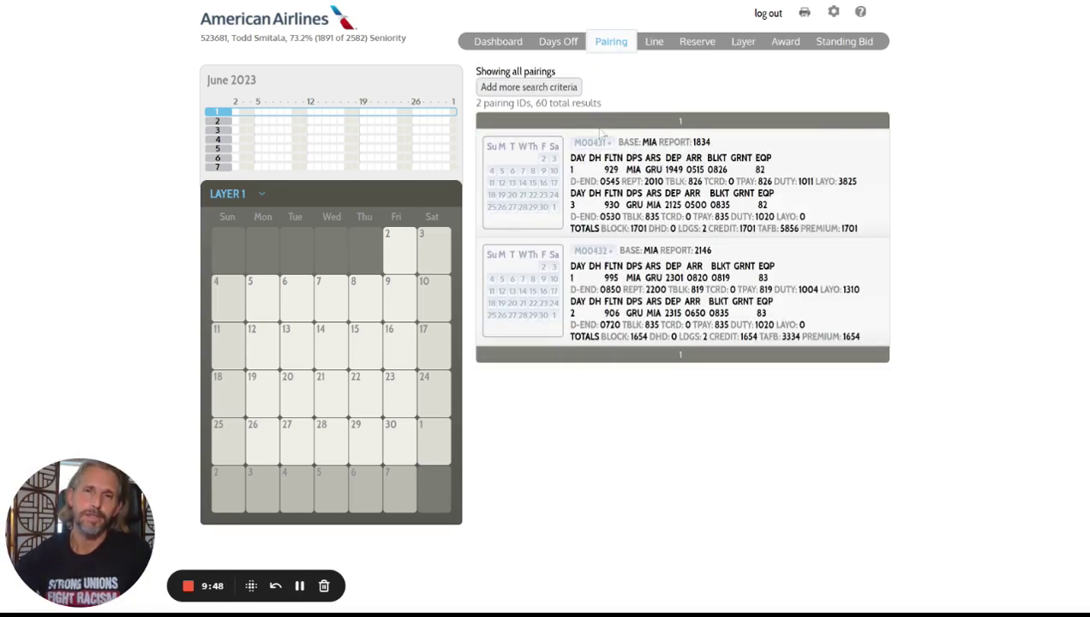